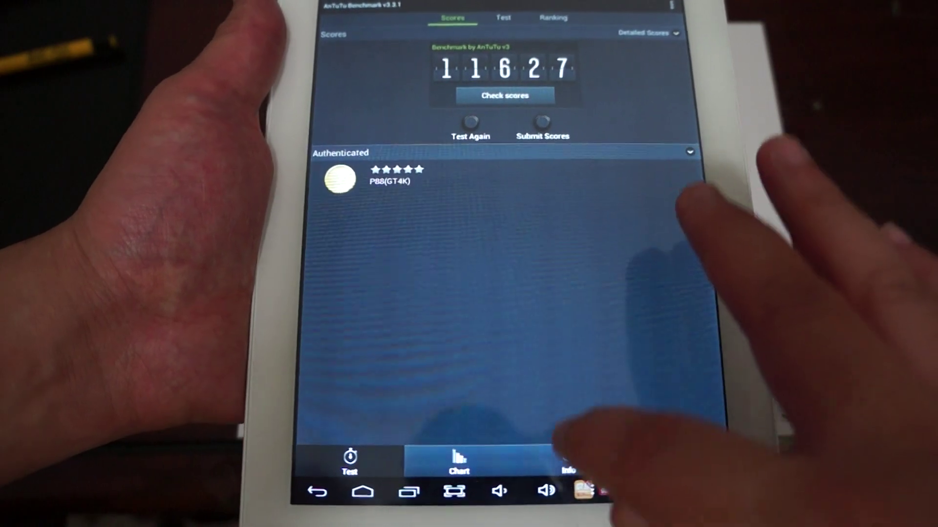
Open the Info page, then its System Info list of CPU, memory, storage and camera details
left_click(572, 462)
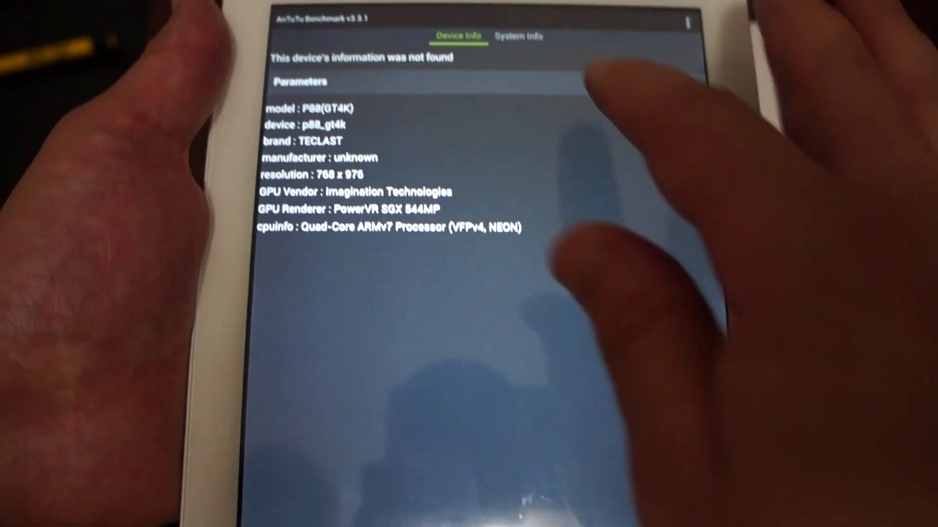
left_click(518, 36)
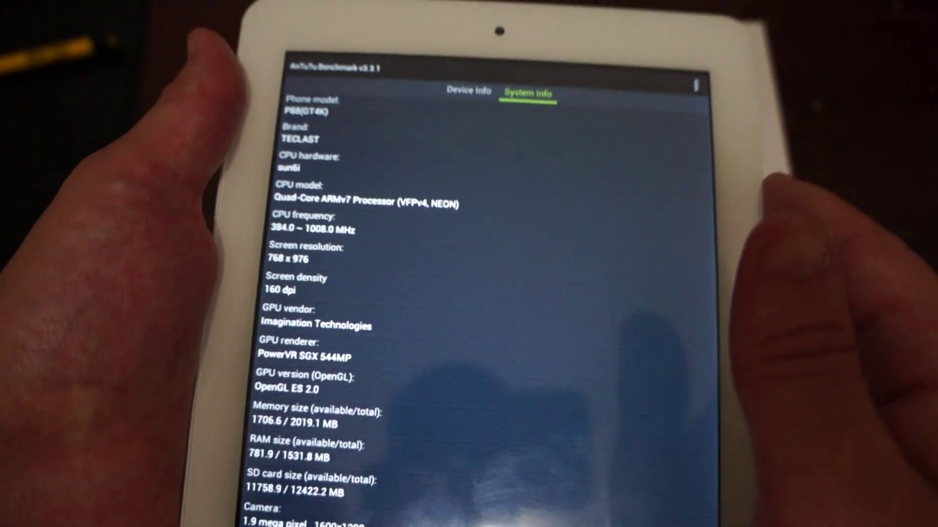
scroll(586, 344, "down", 3)
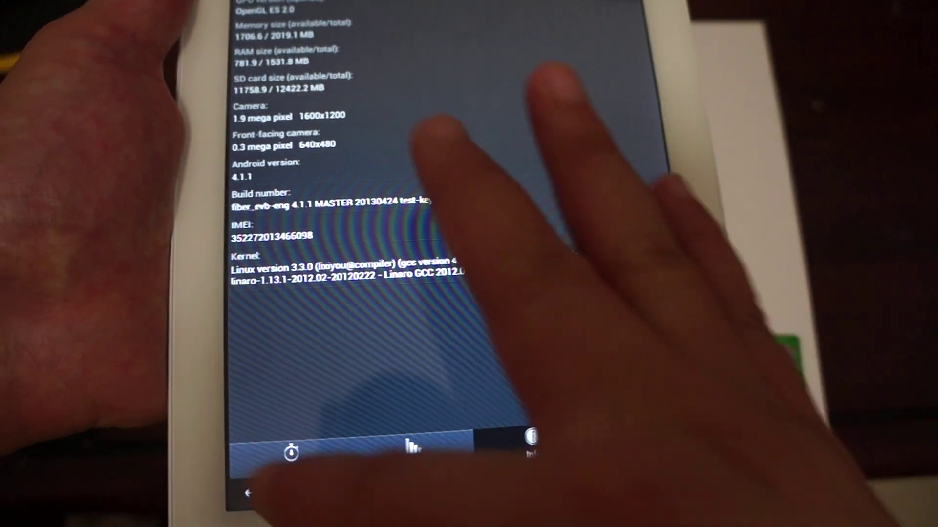
Cycle through Test, Chart and Info, ending on the P88(GT4K) 11627 score
left_click(267, 450)
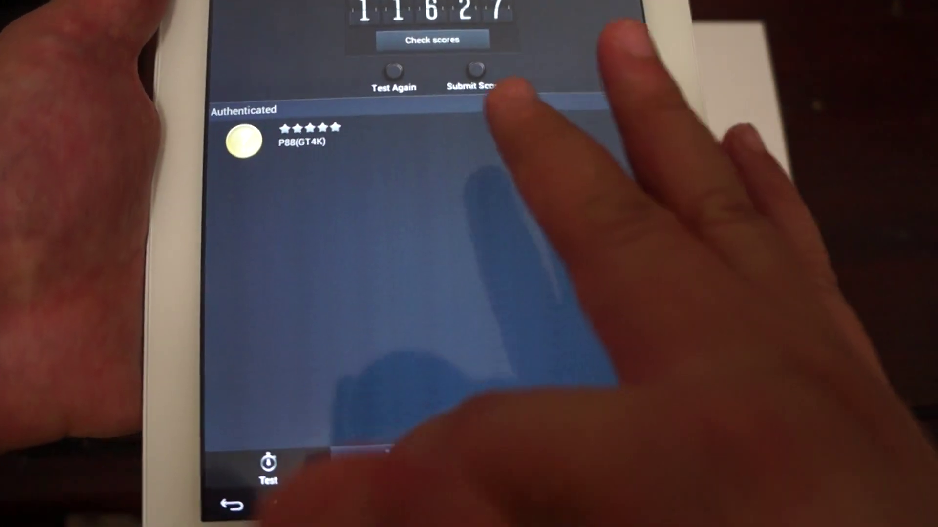
left_click(393, 451)
left_click(519, 448)
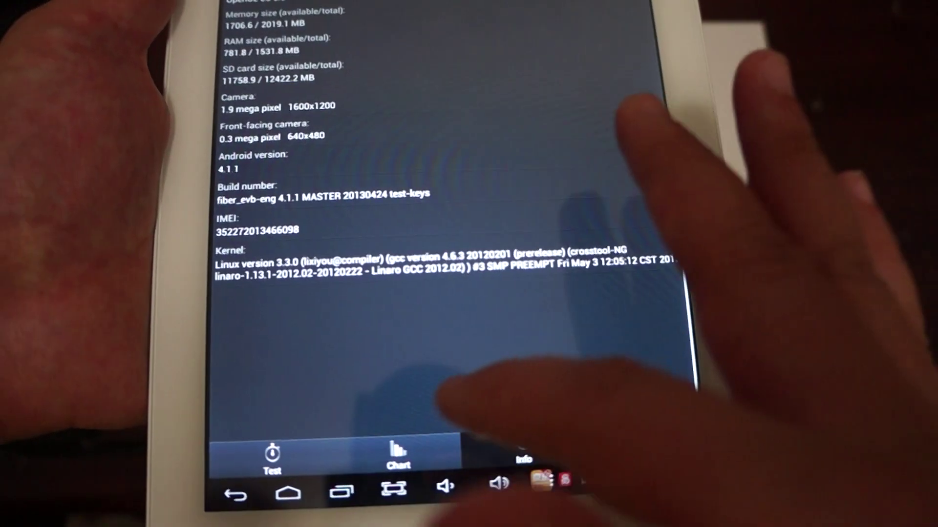
left_click(403, 461)
left_click(281, 470)
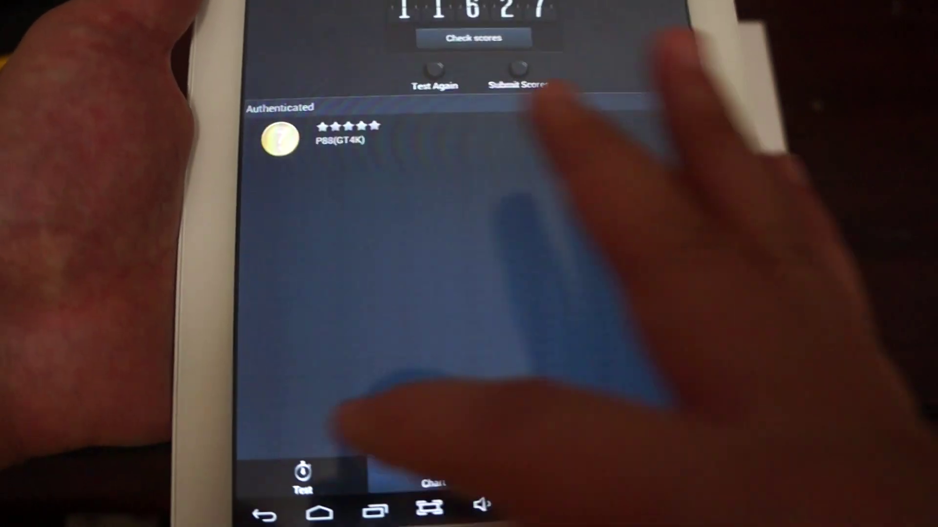